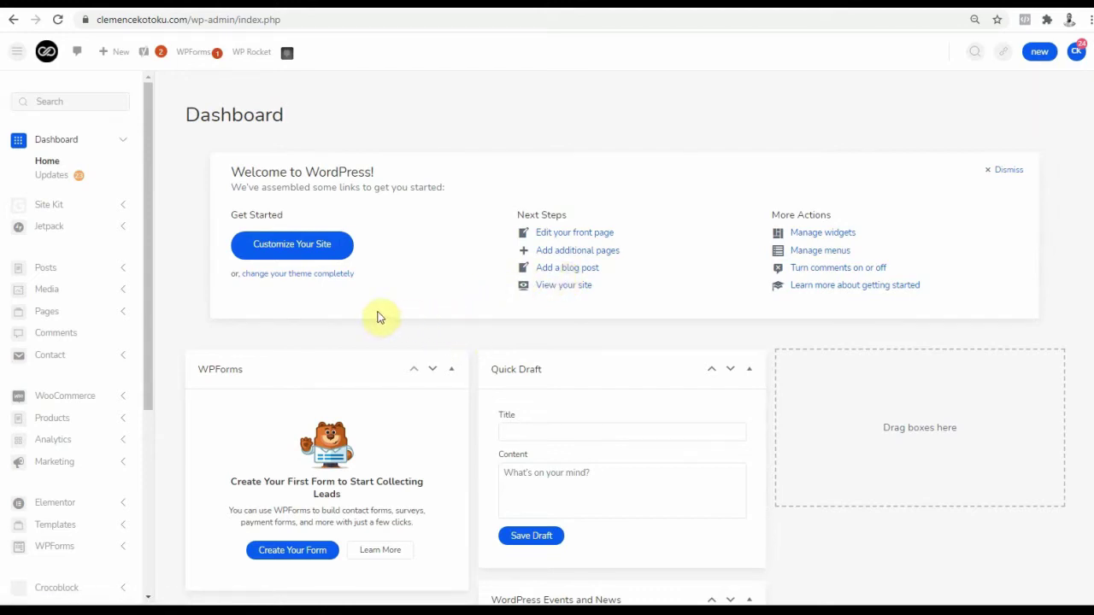
Expand the Users menu in the admin sidebar
{"action": "scroll", "coordinate": [149, 310], "scroll_direction": "down", "scroll_amount": 3}
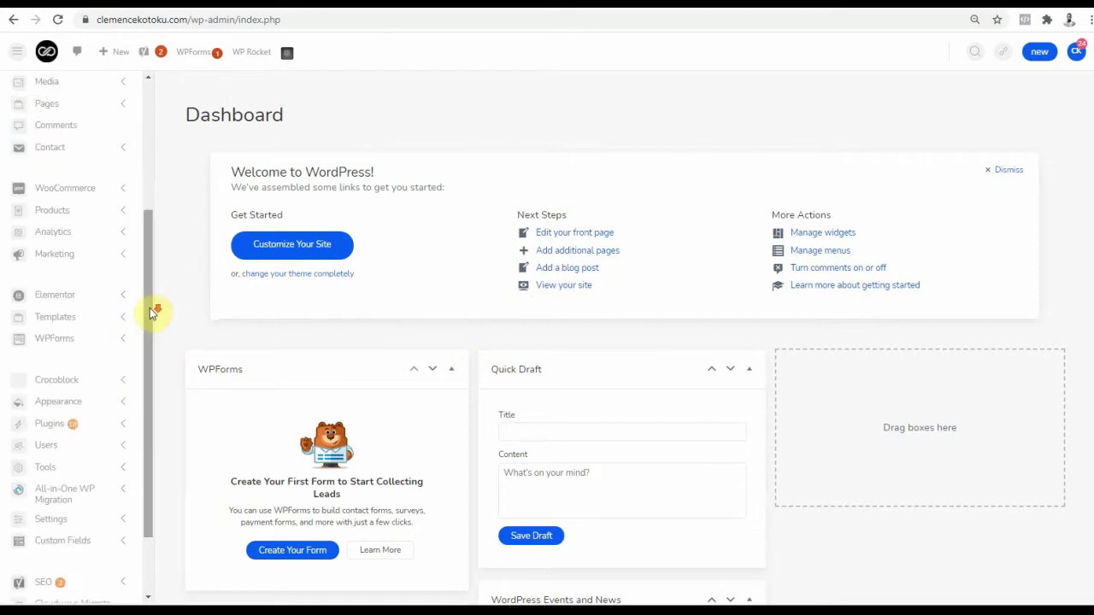
{"action": "left_click", "coordinate": [118, 446]}
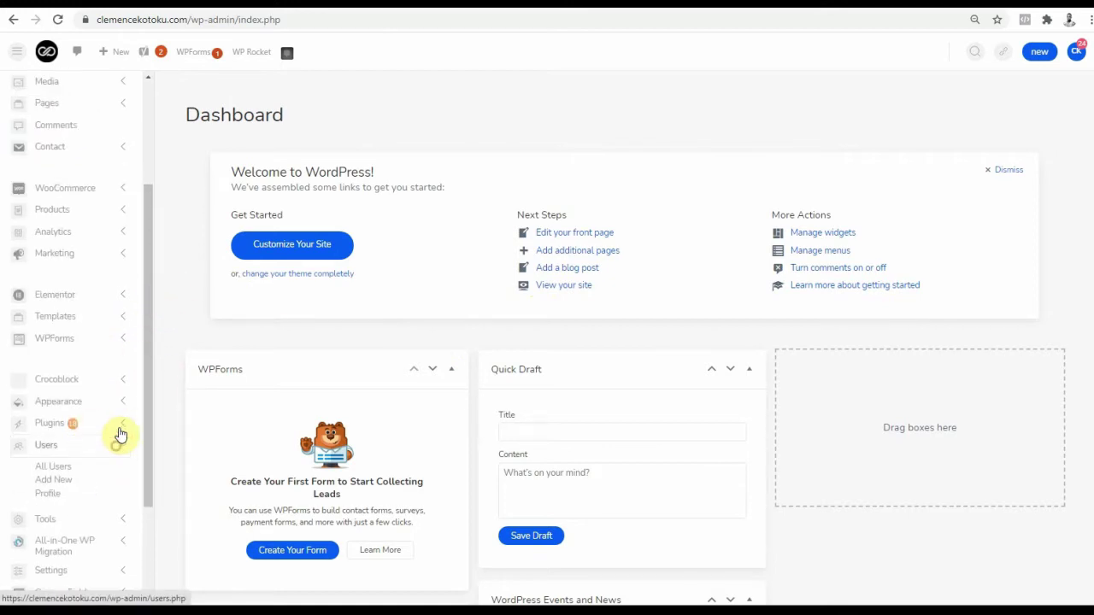
Open the subscriber account's Edit User profile from All Users
{"action": "left_click", "coordinate": [53, 471]}
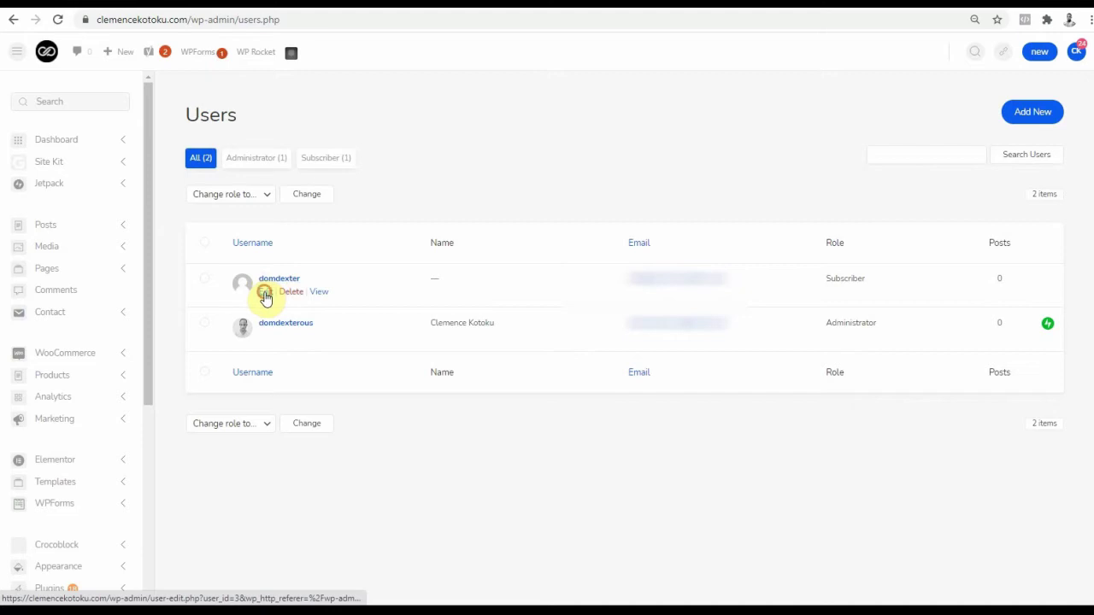
{"action": "left_click", "coordinate": [265, 293]}
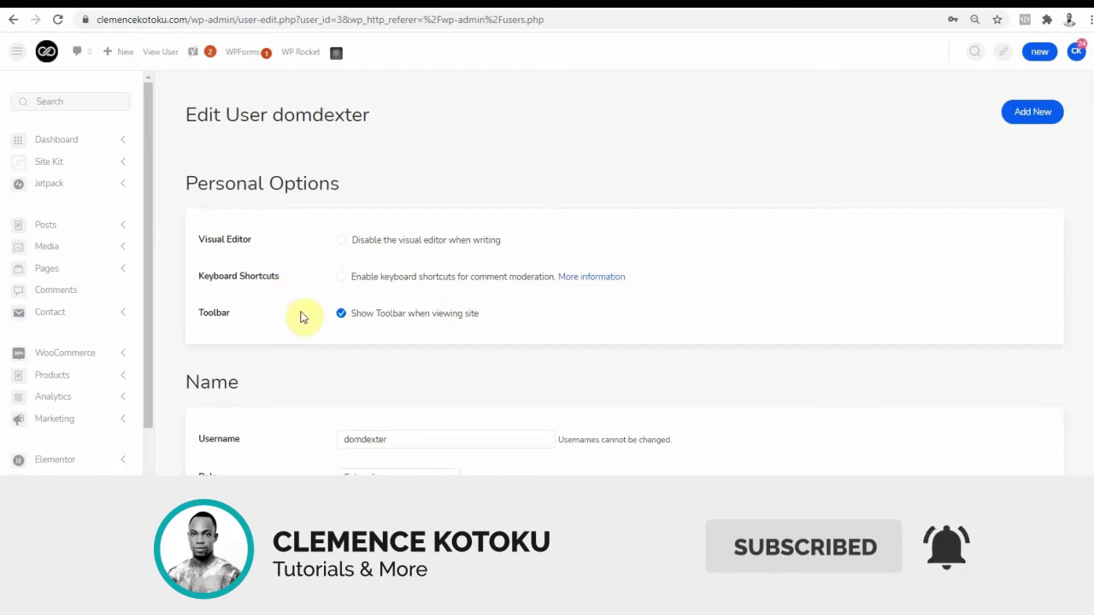
{"action": "scroll", "coordinate": [287, 355], "scroll_direction": "down", "scroll_amount": 1}
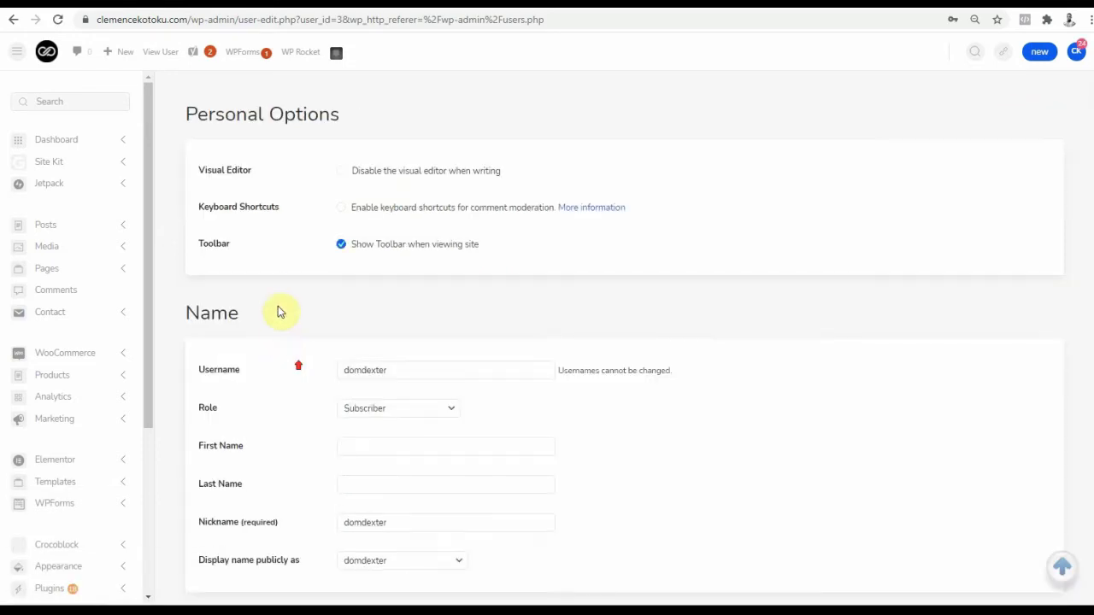
{"action": "scroll", "coordinate": [284, 306], "scroll_direction": "down", "scroll_amount": 3}
Change the subscriber's role to Customer and update the user
{"action": "left_click", "coordinate": [410, 200]}
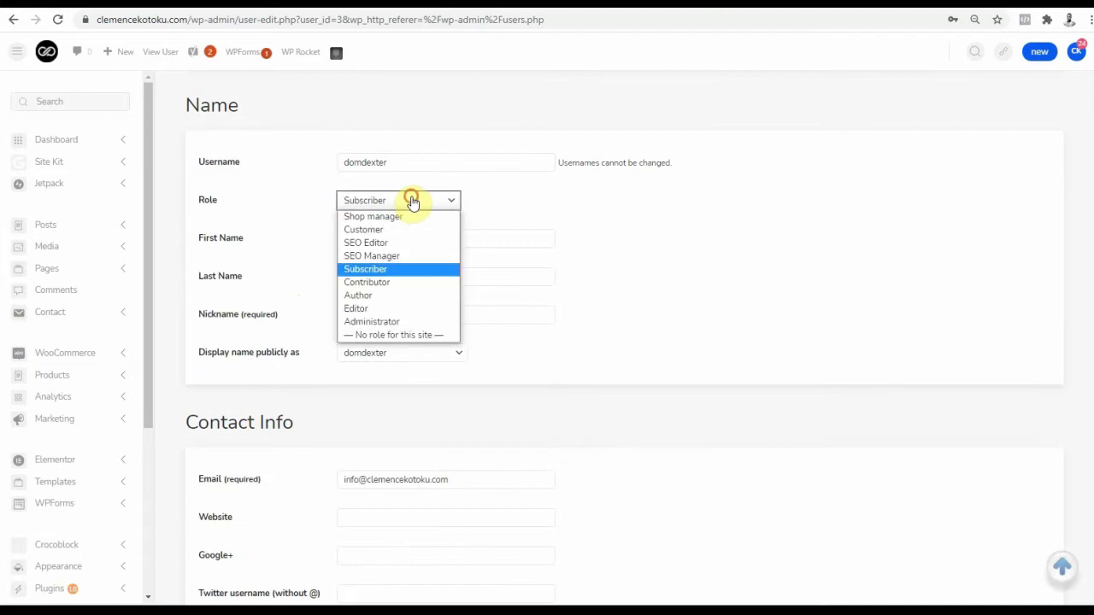
{"action": "left_click", "coordinate": [383, 229]}
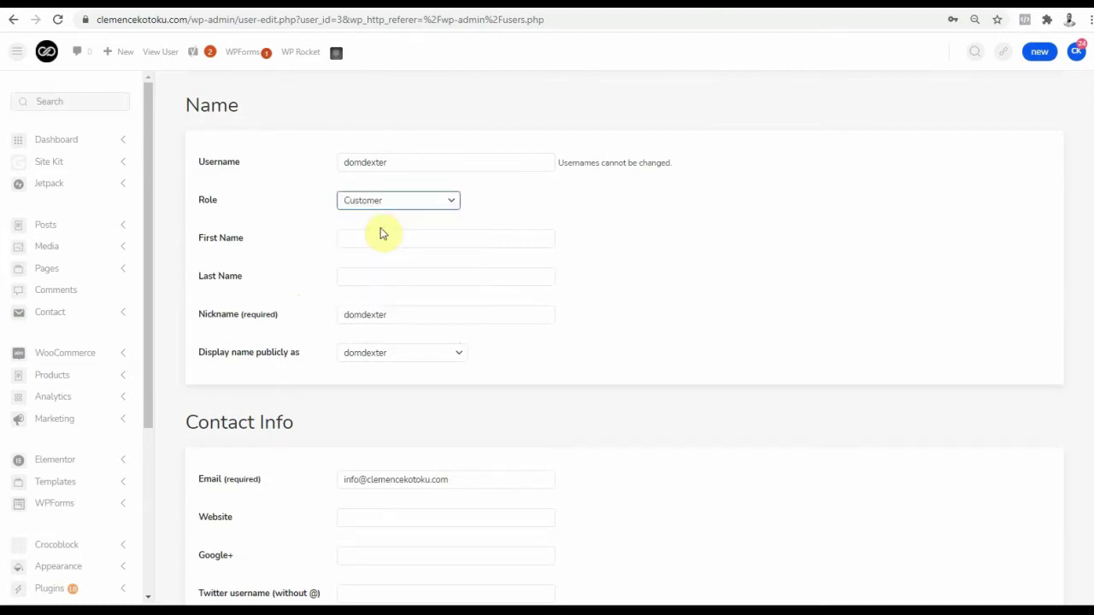
{"action": "scroll", "coordinate": [772, 274], "scroll_direction": "down", "scroll_amount": 20}
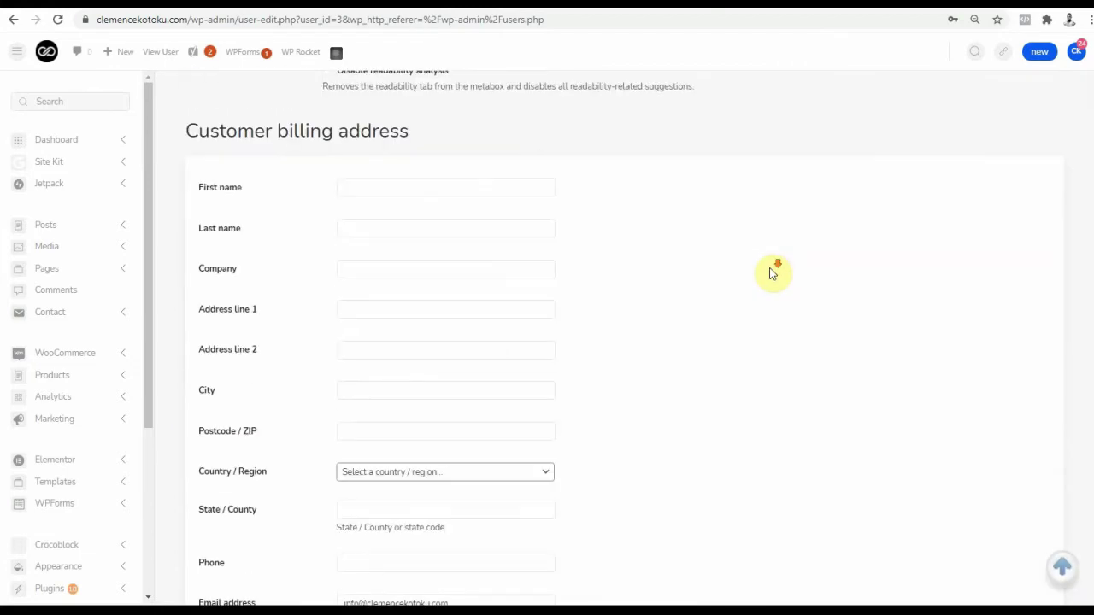
{"action": "scroll", "coordinate": [772, 274], "scroll_direction": "down", "scroll_amount": 3}
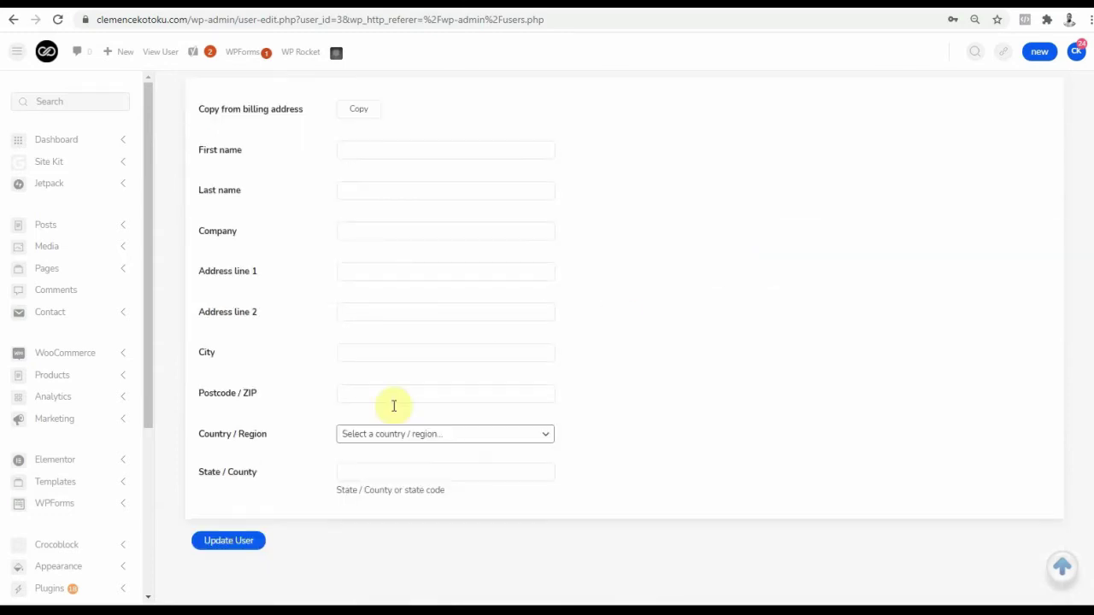
{"action": "left_click", "coordinate": [214, 544]}
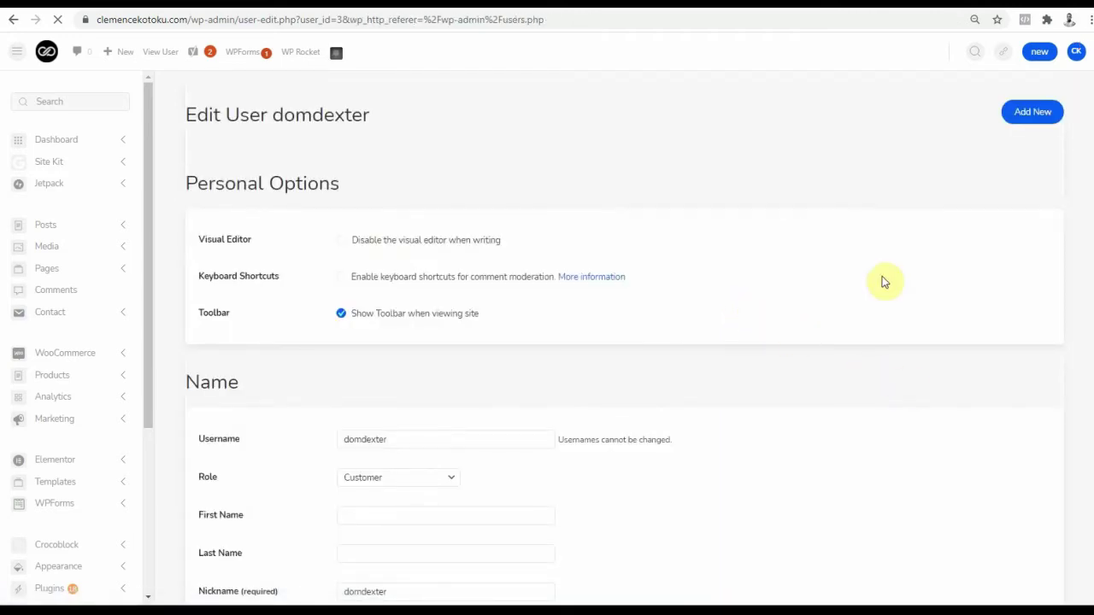
{"action": "left_click_drag", "start_coordinate": [152, 366], "coordinate": [156, 449]}
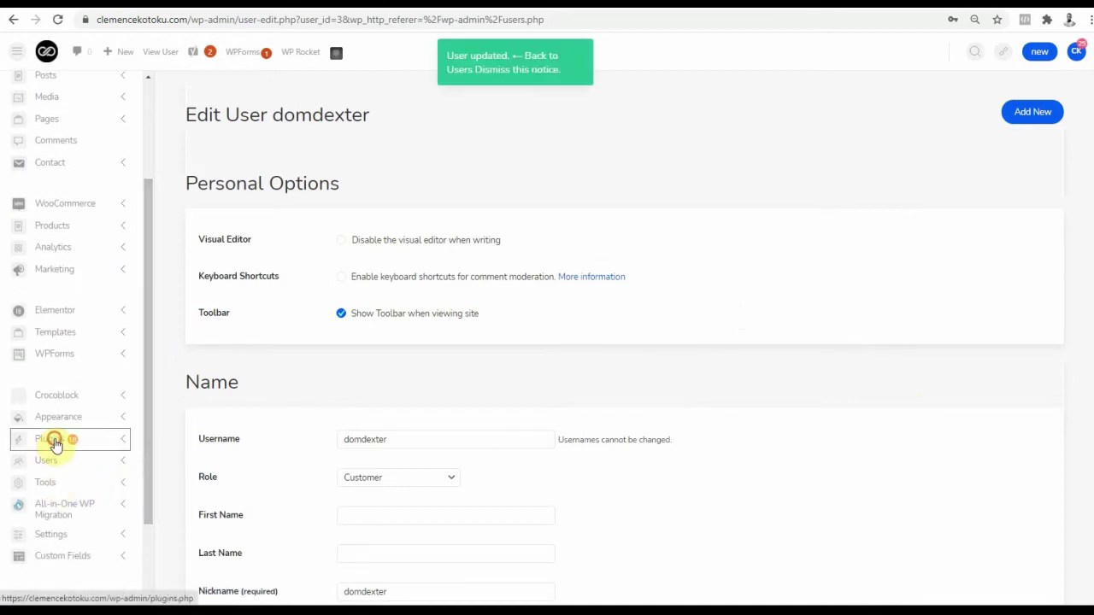
Search new plugins for 'Content Control', then install and activate Content Control – User Access Restriction
{"action": "left_click", "coordinate": [54, 439]}
{"action": "left_click", "coordinate": [58, 477]}
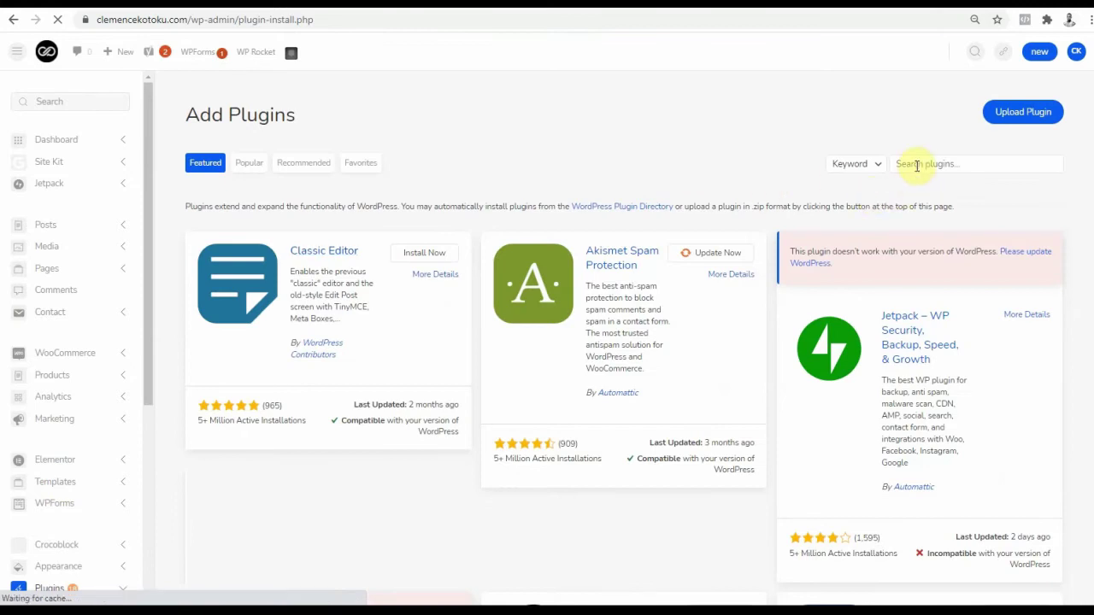
{"action": "right_click", "coordinate": [917, 166]}
{"action": "left_click", "coordinate": [944, 274]}
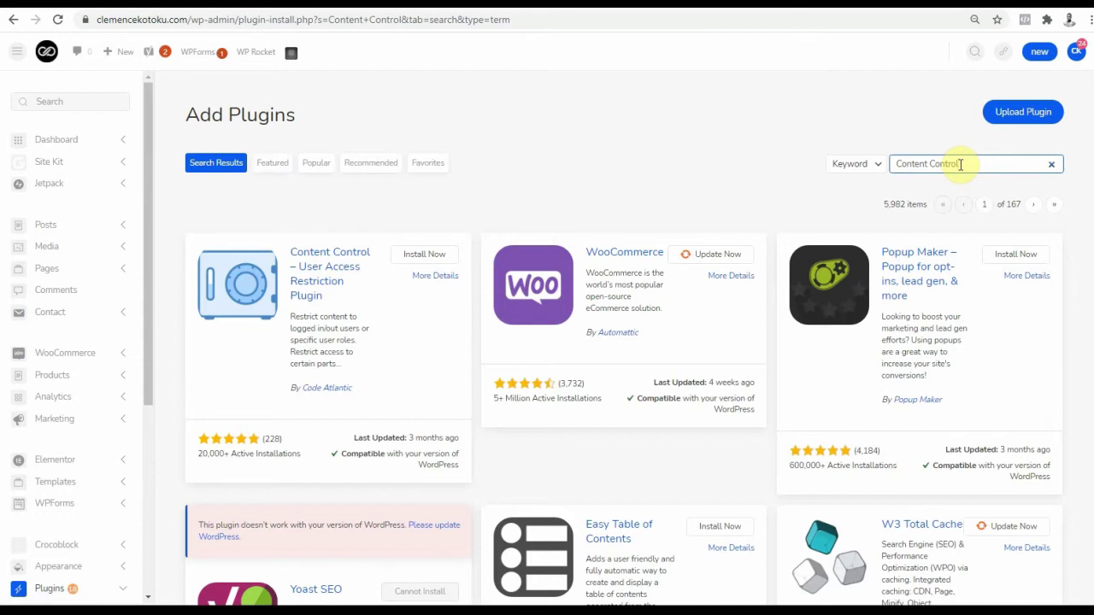
{"action": "left_click", "coordinate": [428, 255]}
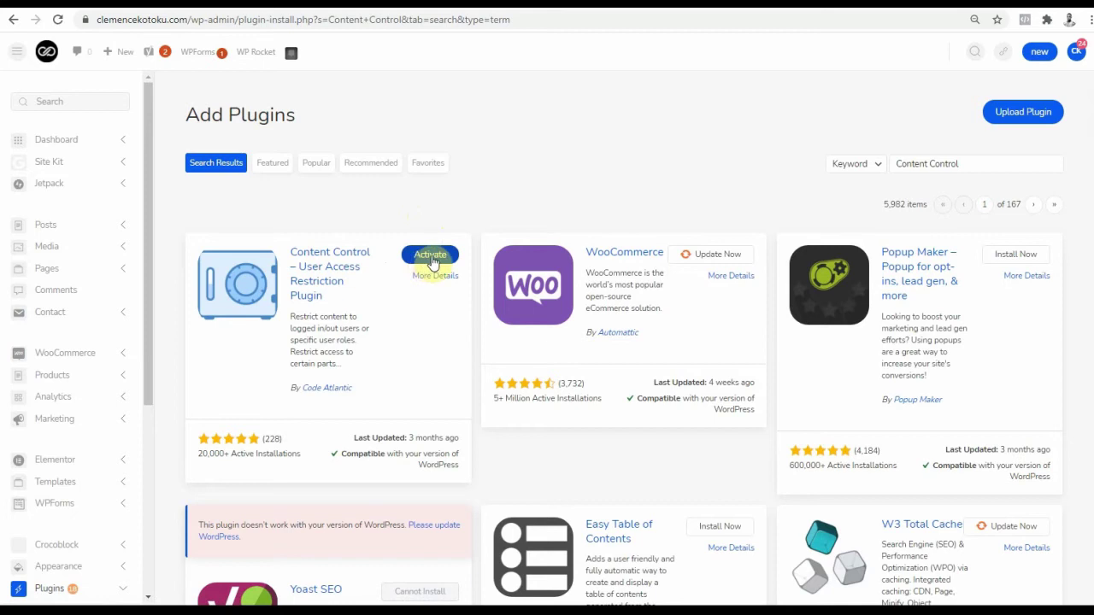
{"action": "left_click", "coordinate": [432, 256]}
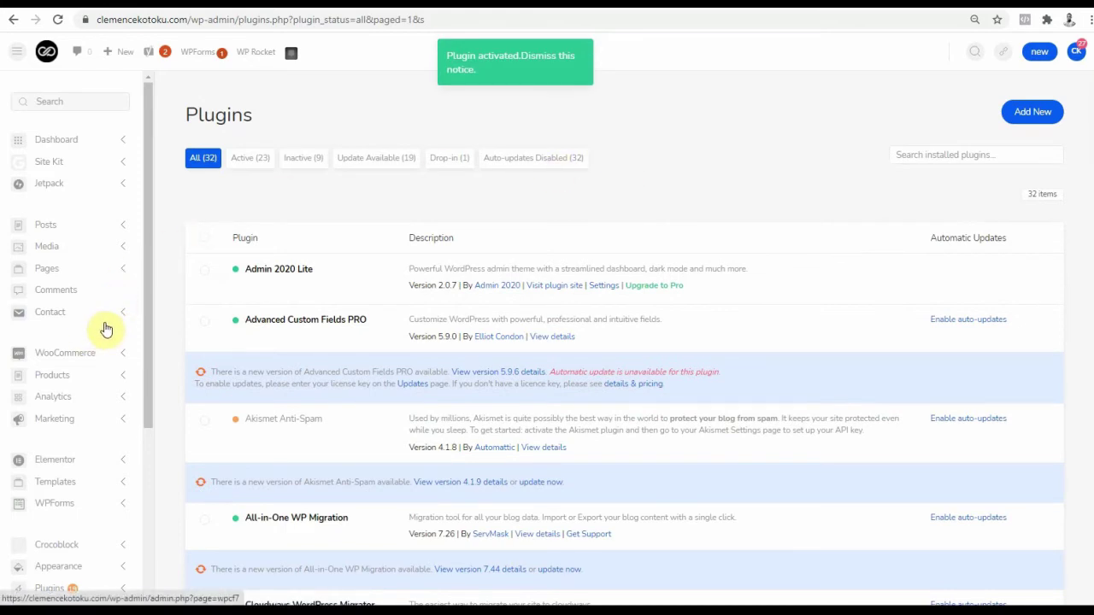
Open Settings > Content Control, showing the empty Restrictions tab
{"action": "scroll", "coordinate": [103, 347], "scroll_direction": "down", "scroll_amount": 3}
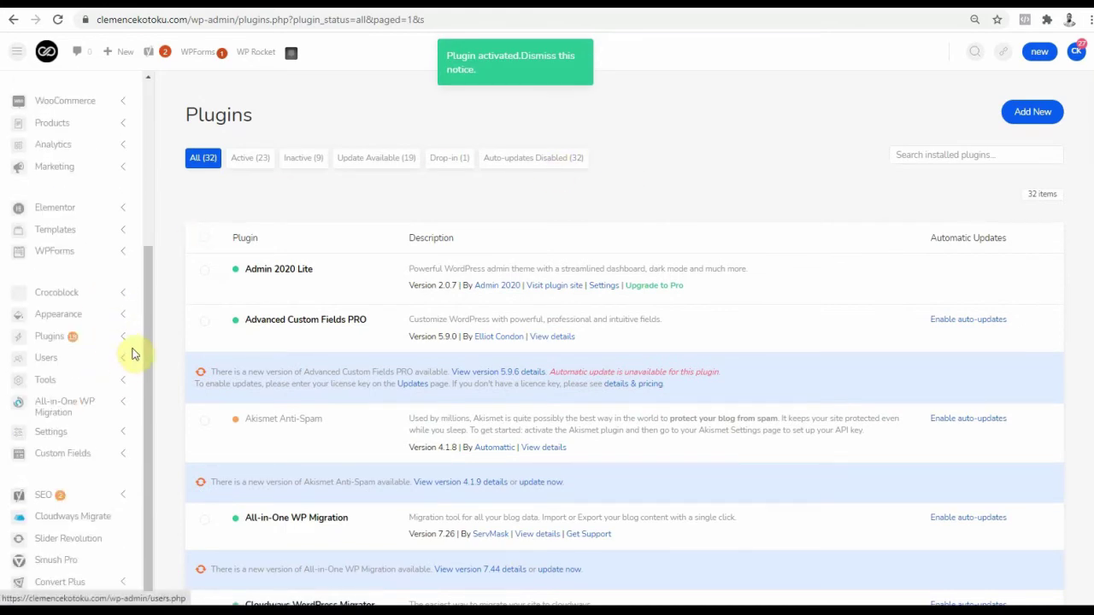
{"action": "left_click", "coordinate": [53, 387]}
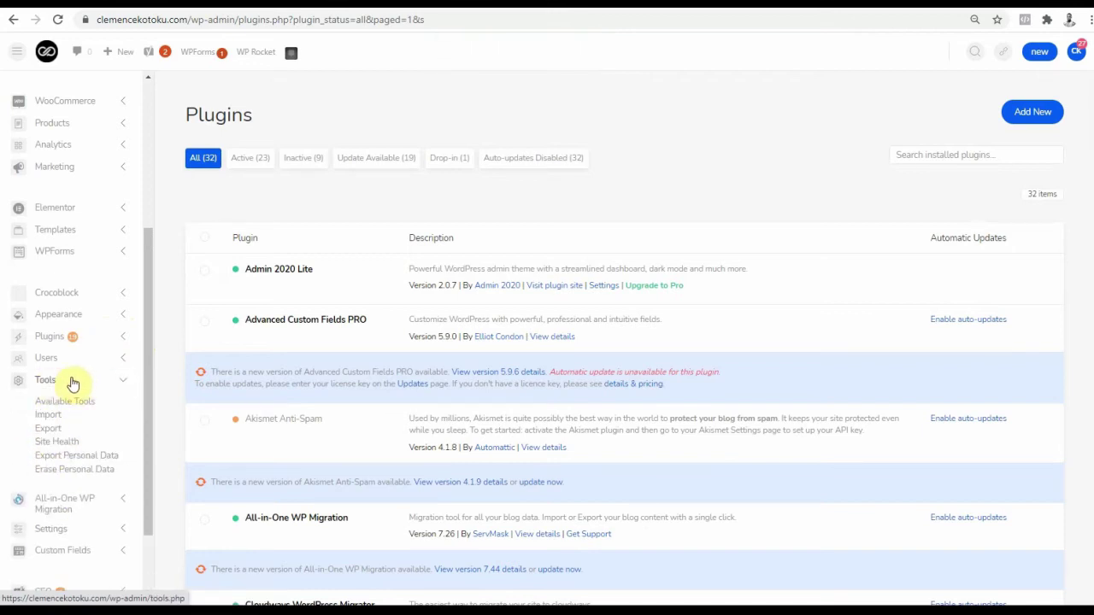
{"action": "left_click", "coordinate": [72, 384]}
{"action": "left_click", "coordinate": [53, 435]}
{"action": "scroll", "coordinate": [60, 440], "scroll_direction": "down", "scroll_amount": 2}
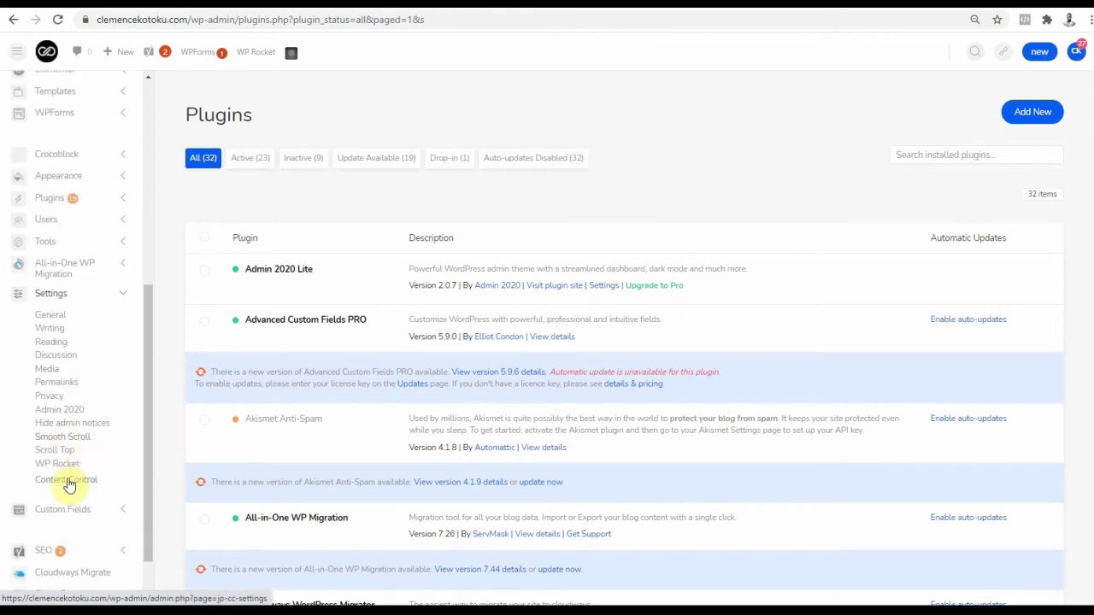
{"action": "left_click", "coordinate": [69, 482]}
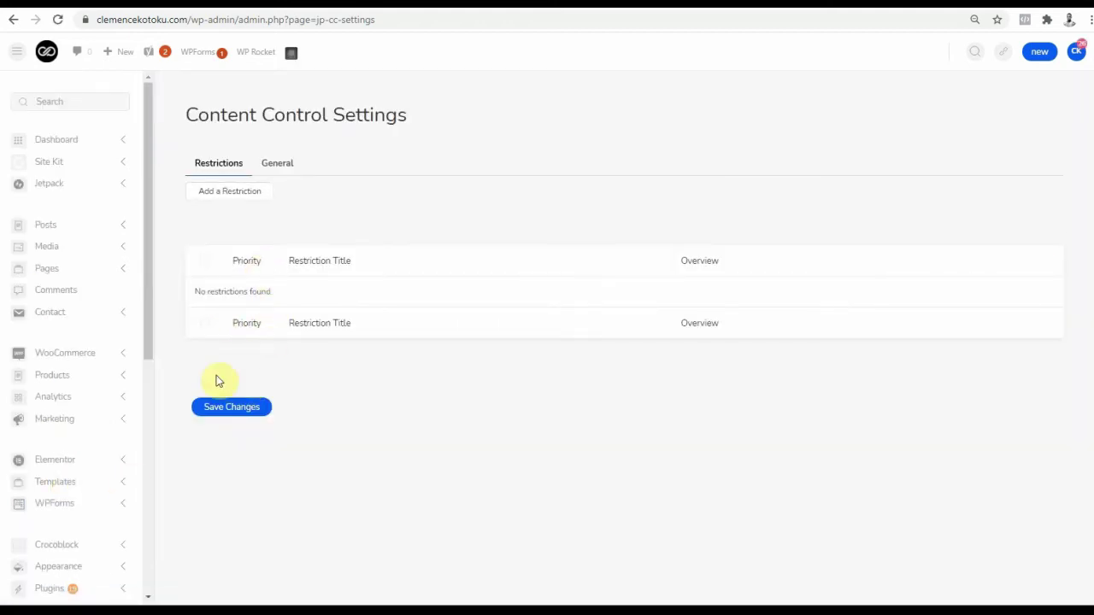
Create a new restriction named 'Approved' for Administrator and Subscriber roles
{"action": "left_click", "coordinate": [242, 193]}
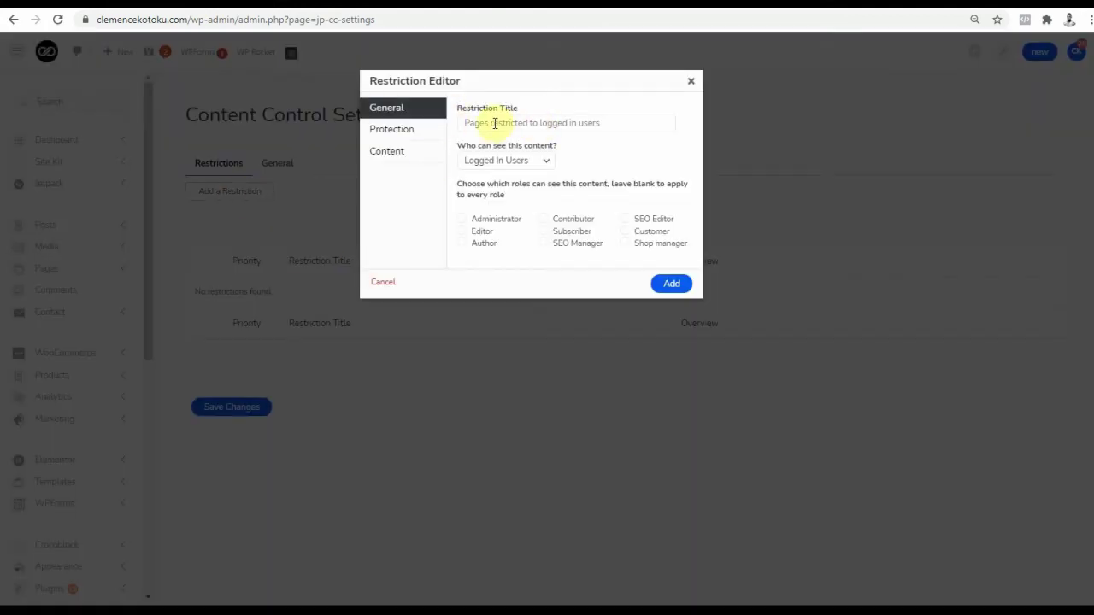
{"action": "left_click", "coordinate": [495, 123]}
{"action": "type", "text": "Appro"}
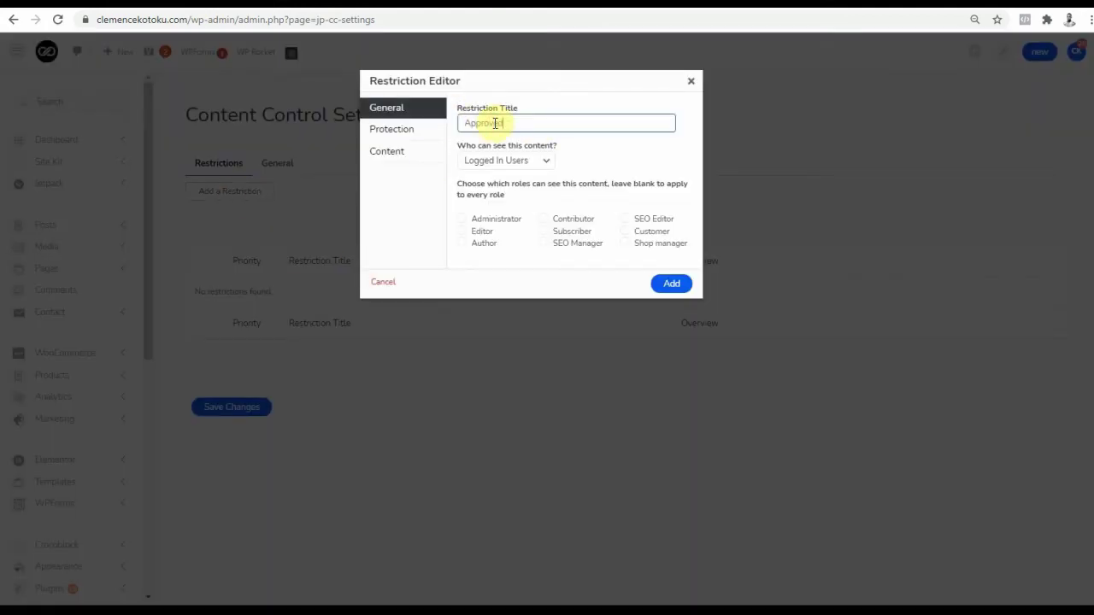
{"action": "type", "text": "ved"}
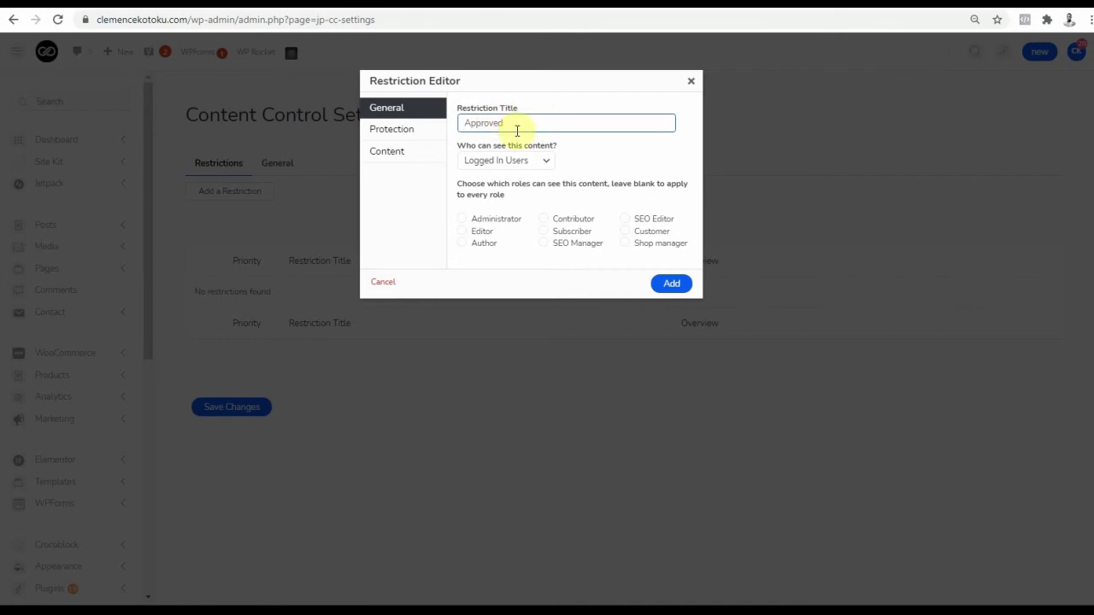
{"action": "left_click", "coordinate": [462, 220]}
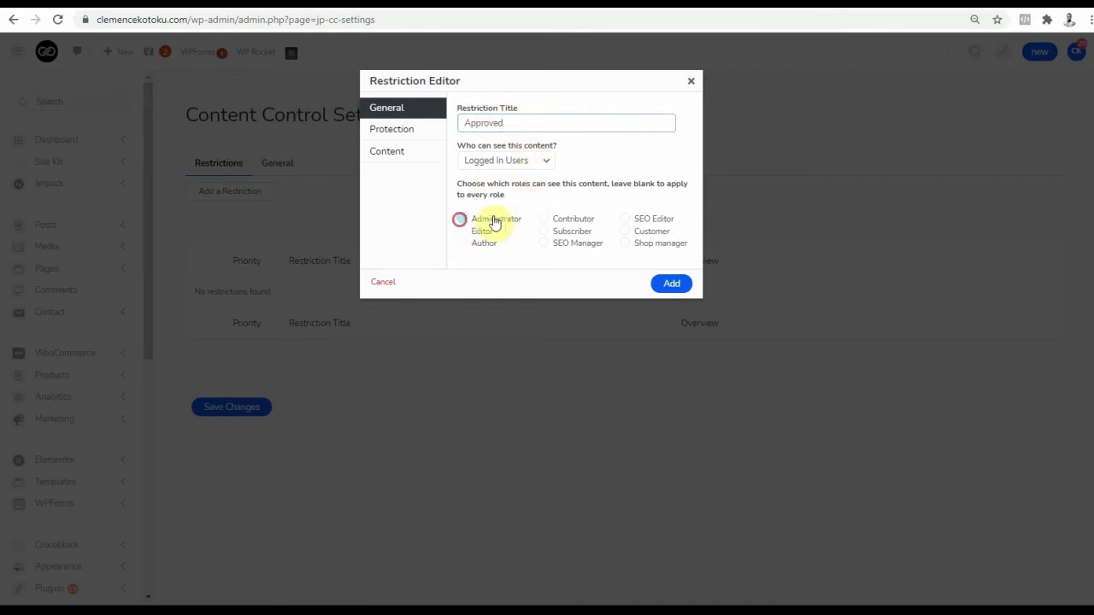
{"action": "left_click", "coordinate": [544, 232]}
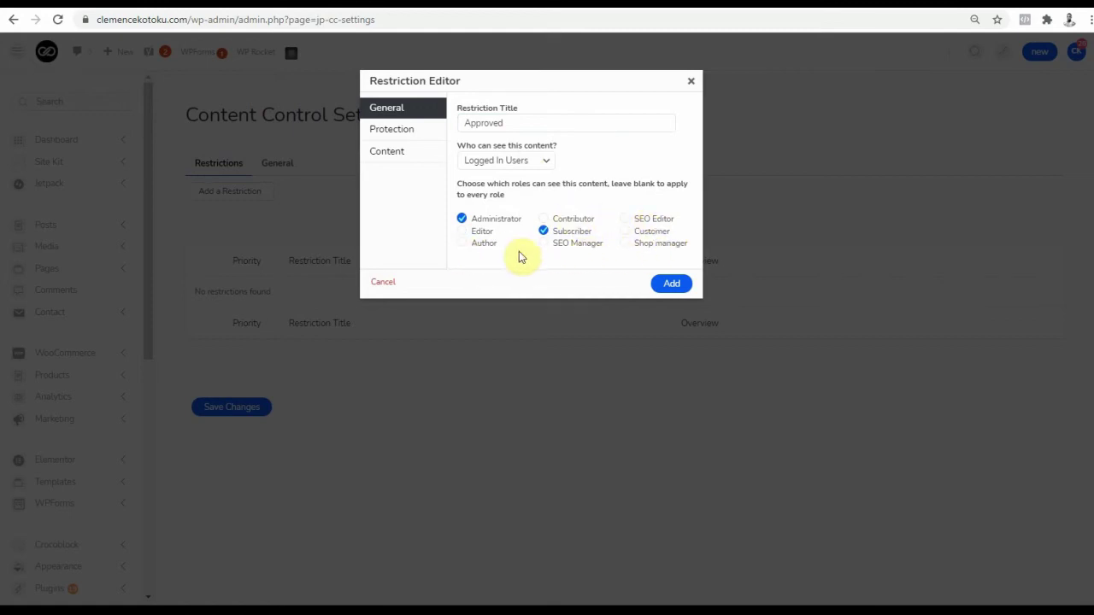
Set the restriction's protection method to Custom Message
{"action": "left_click", "coordinate": [398, 135]}
{"action": "left_click", "coordinate": [506, 124]}
{"action": "left_click", "coordinate": [504, 140]}
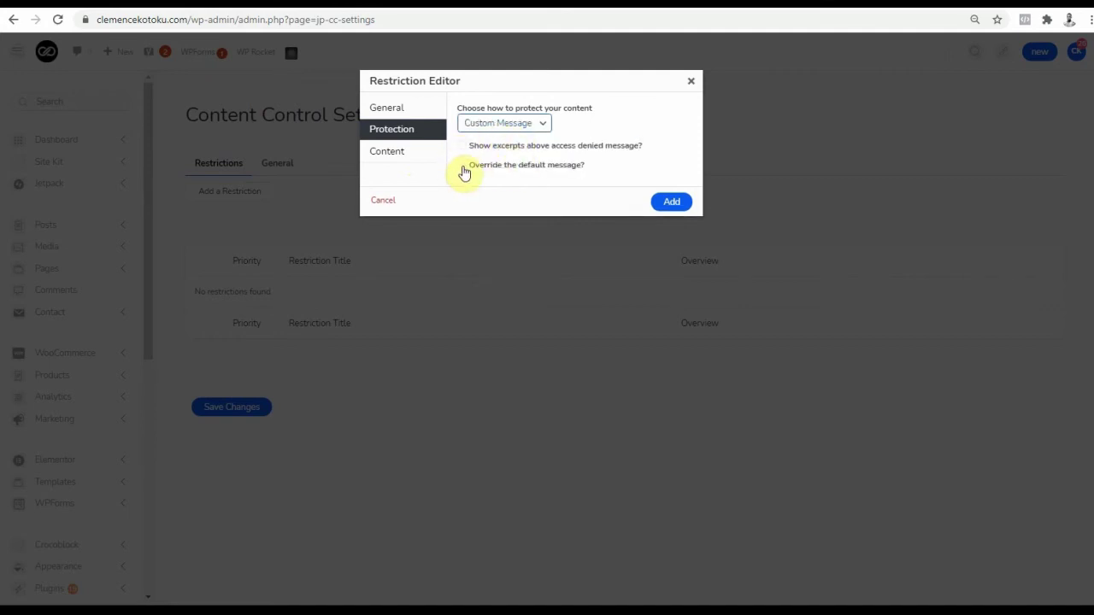
Override the default denial with a 'page is restricted' message, keeping Custom Message protection
{"action": "left_click", "coordinate": [462, 166]}
{"action": "left_click", "coordinate": [505, 271]}
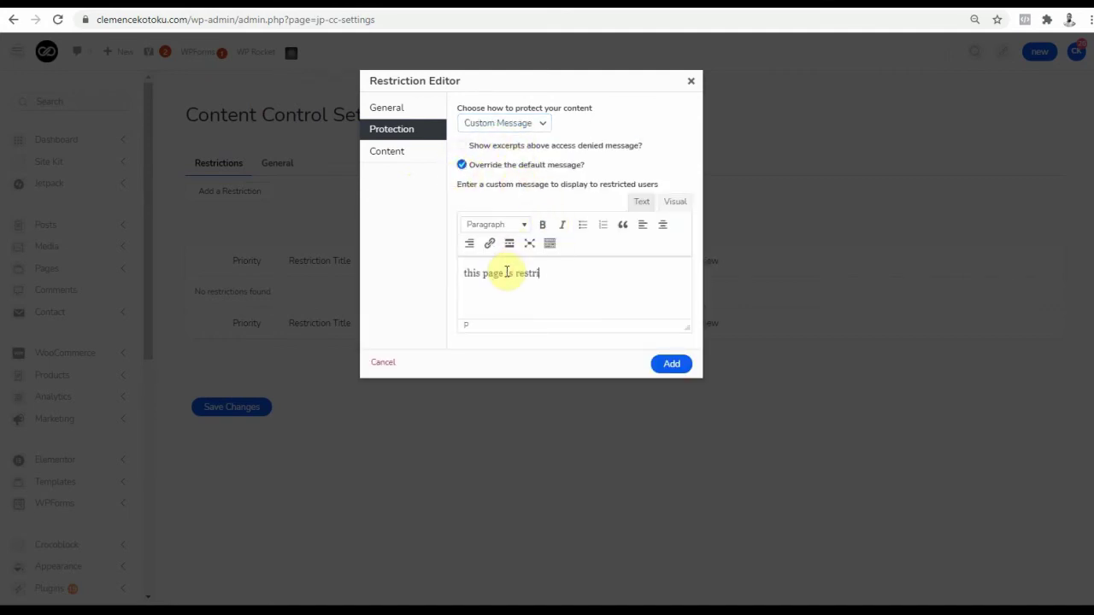
{"action": "left_click", "coordinate": [490, 125]}
{"action": "left_click", "coordinate": [491, 152]}
{"action": "left_click", "coordinate": [499, 162]}
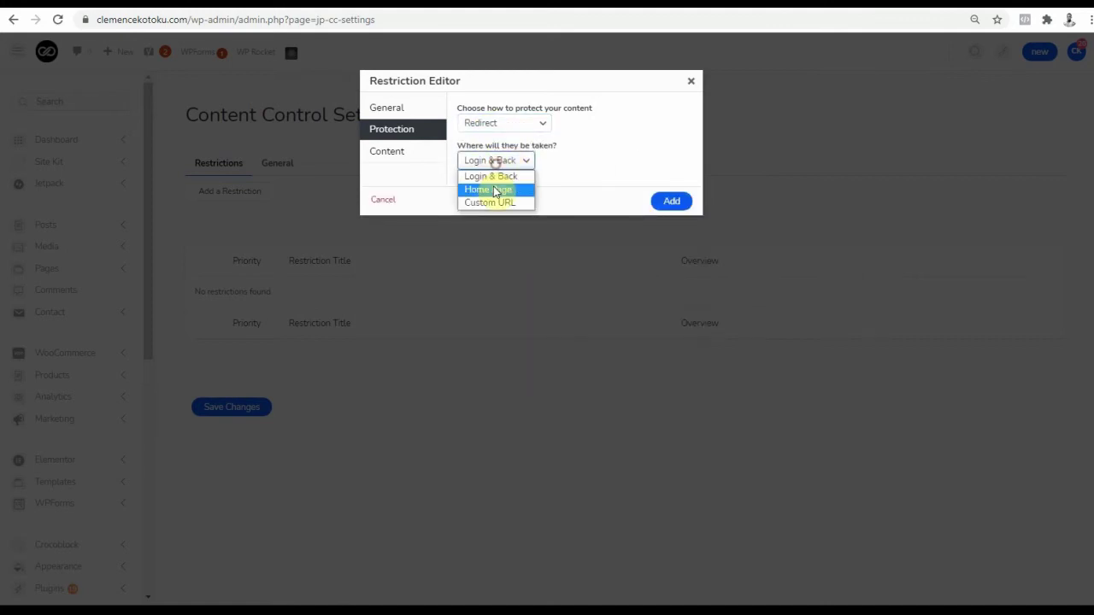
{"action": "left_click", "coordinate": [492, 201]}
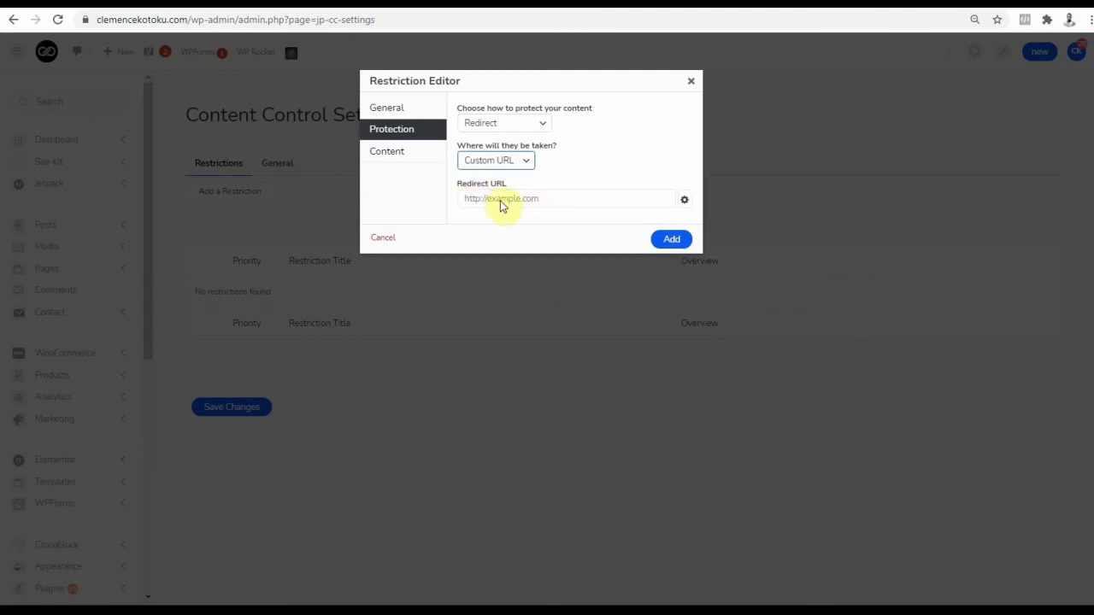
{"action": "left_click", "coordinate": [494, 135]}
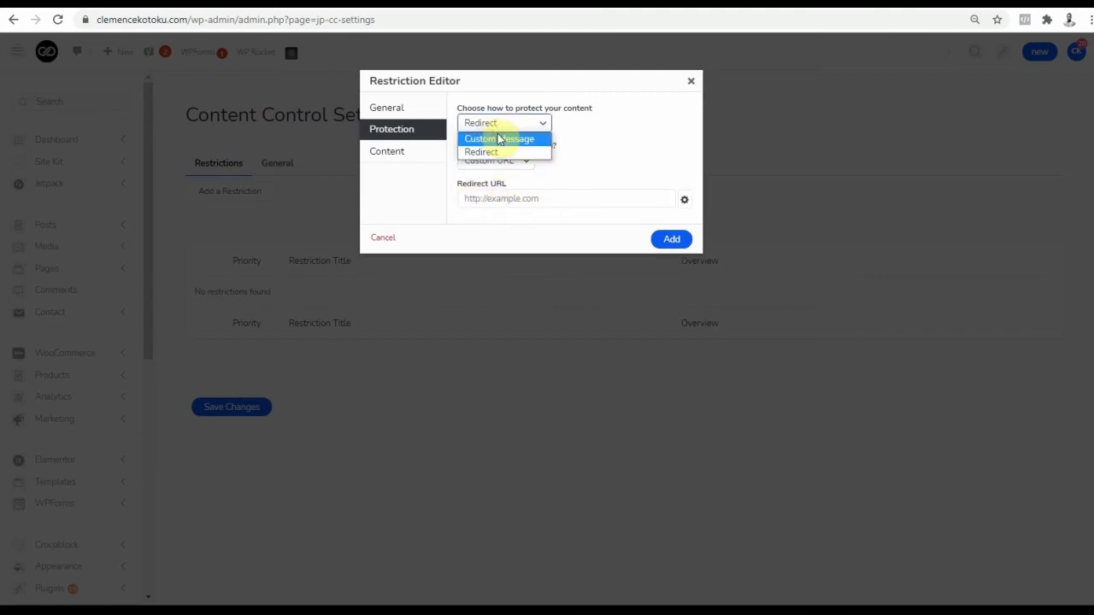
{"action": "left_click", "coordinate": [500, 138]}
{"action": "left_click", "coordinate": [404, 154]}
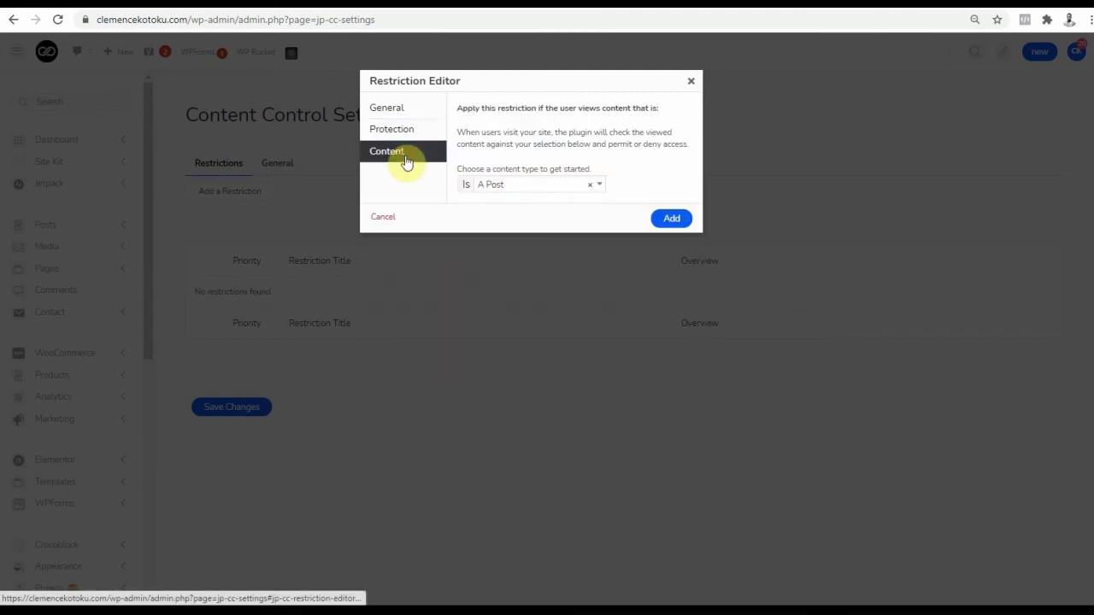
Apply the restriction to the selected page 'my shop' and add it to the list
{"action": "left_click", "coordinate": [513, 188]}
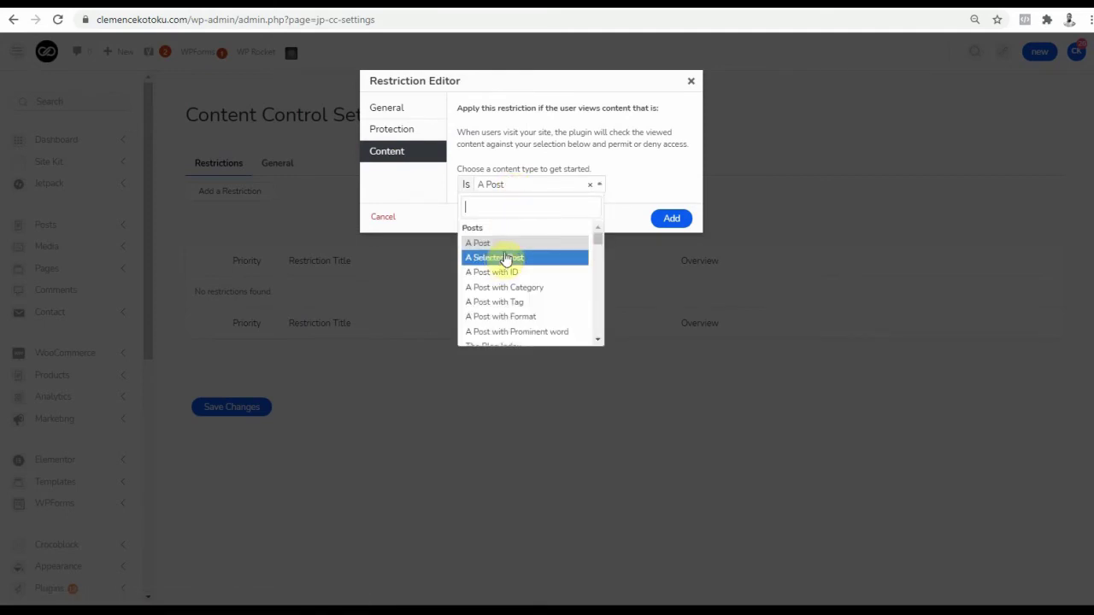
{"action": "scroll", "coordinate": [501, 298], "scroll_direction": "down", "scroll_amount": 3}
{"action": "mouse_move", "coordinate": [598, 254]}
{"action": "left_mouse_down"}
{"action": "mouse_move", "coordinate": [597, 337]}
{"action": "mouse_move", "coordinate": [593, 240]}
{"action": "left_mouse_up"}
{"action": "scroll", "coordinate": [536, 282], "scroll_direction": "down", "scroll_amount": 3}
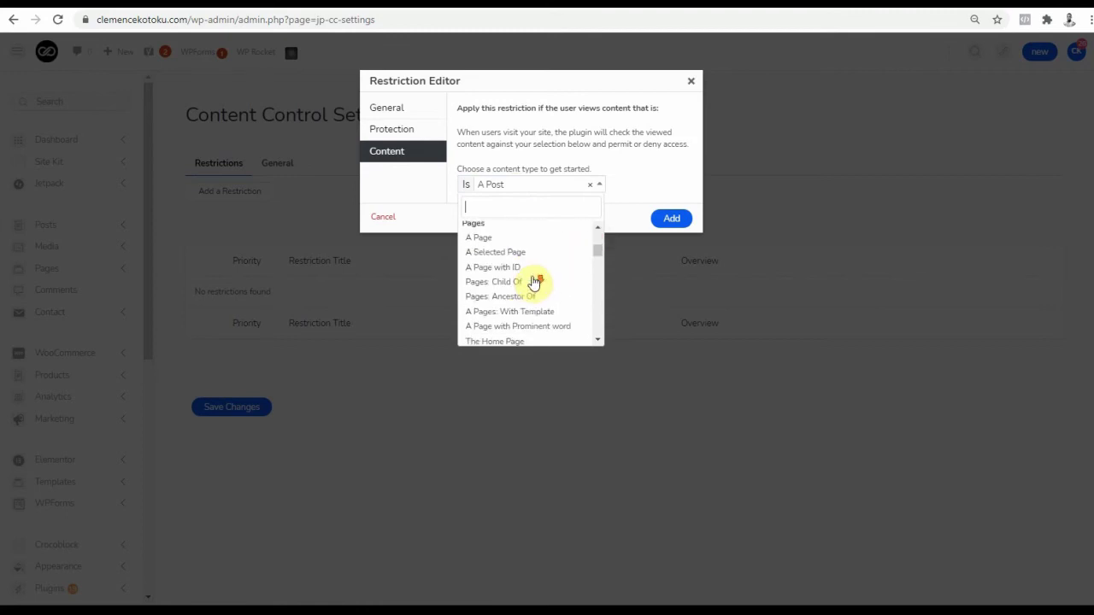
{"action": "left_click", "coordinate": [504, 252]}
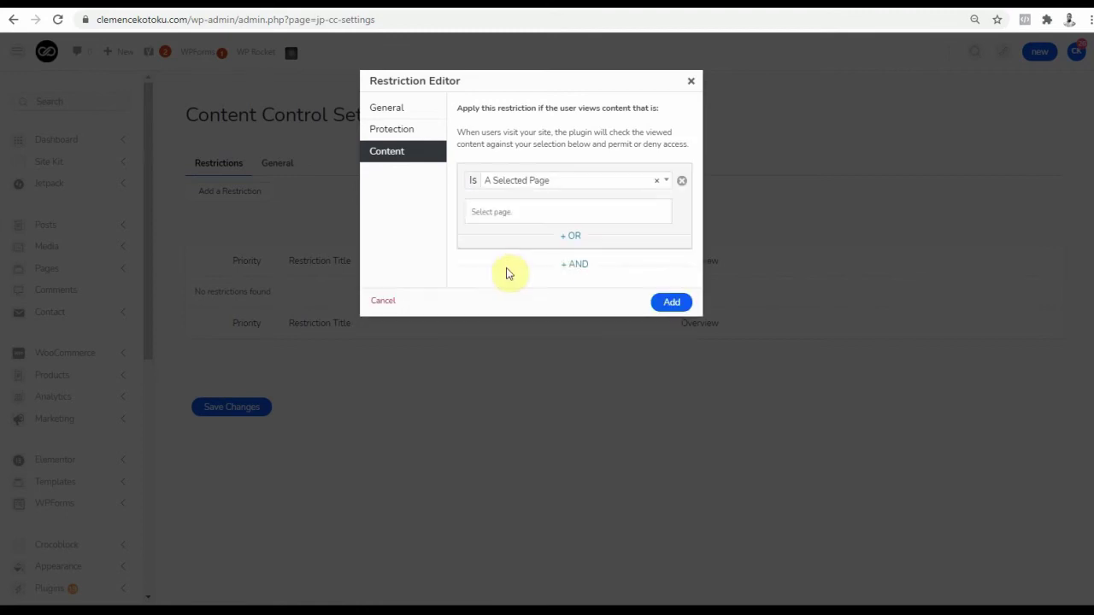
{"action": "left_click", "coordinate": [544, 215]}
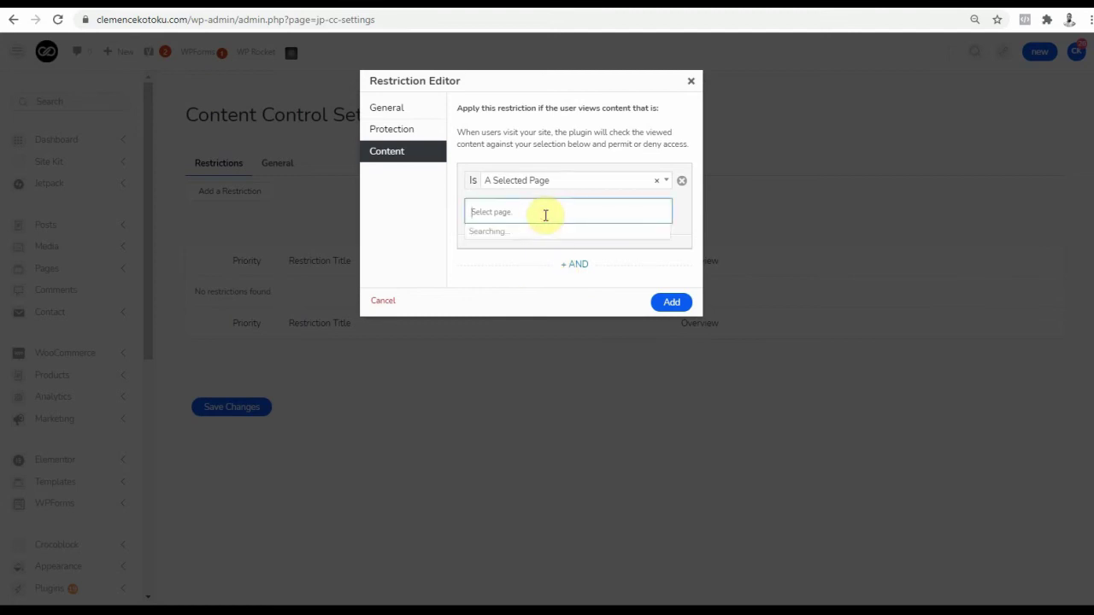
{"action": "left_click", "coordinate": [513, 269]}
{"action": "left_click", "coordinate": [431, 222]}
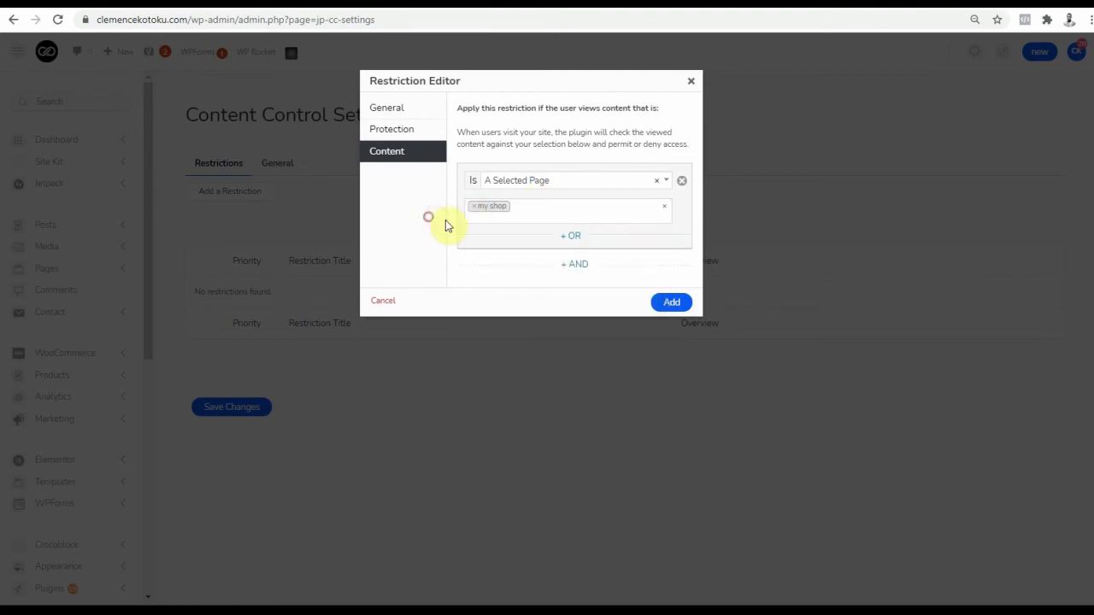
{"action": "left_click", "coordinate": [671, 304]}
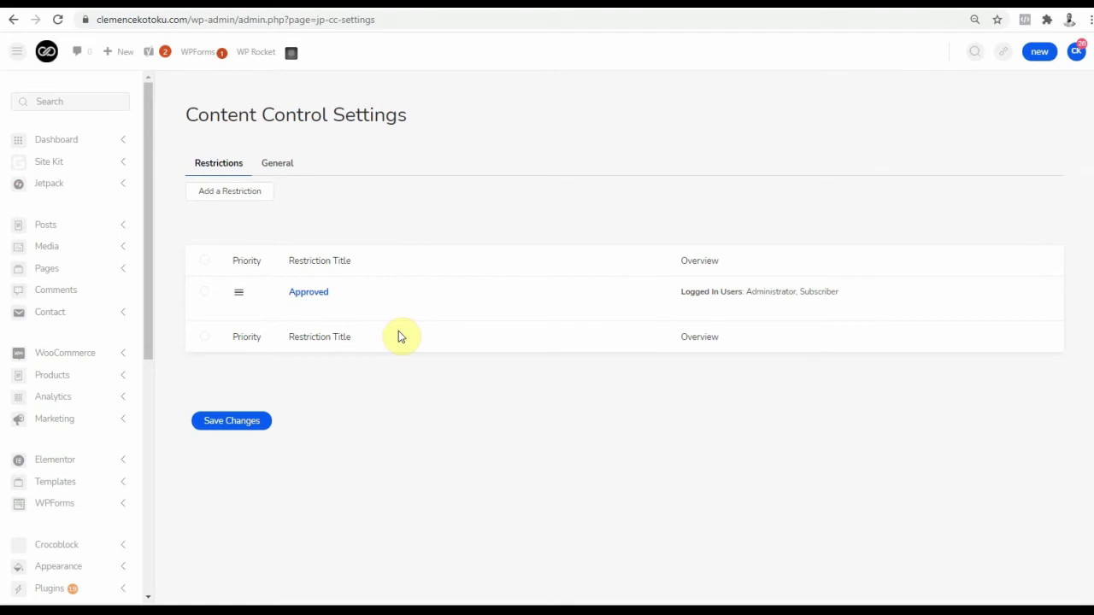
Save the Content Control settings and log out from the my shop tab
{"action": "left_click", "coordinate": [240, 429]}
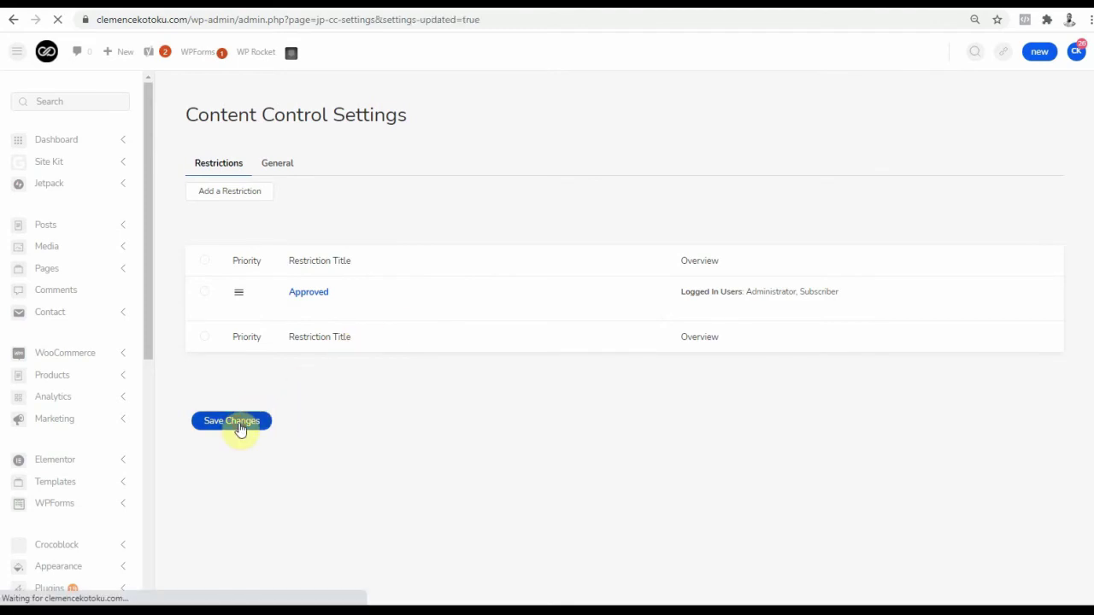
{"action": "left_click", "coordinate": [277, 174]}
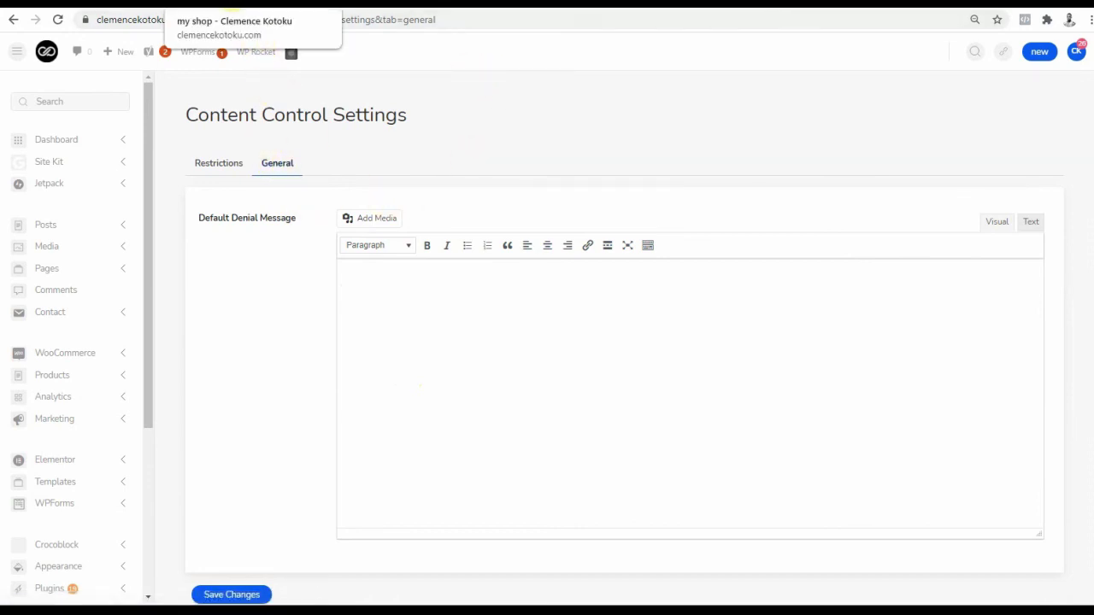
{"action": "left_click", "coordinate": [226, 4]}
{"action": "mouse_move", "coordinate": [1071, 49]}
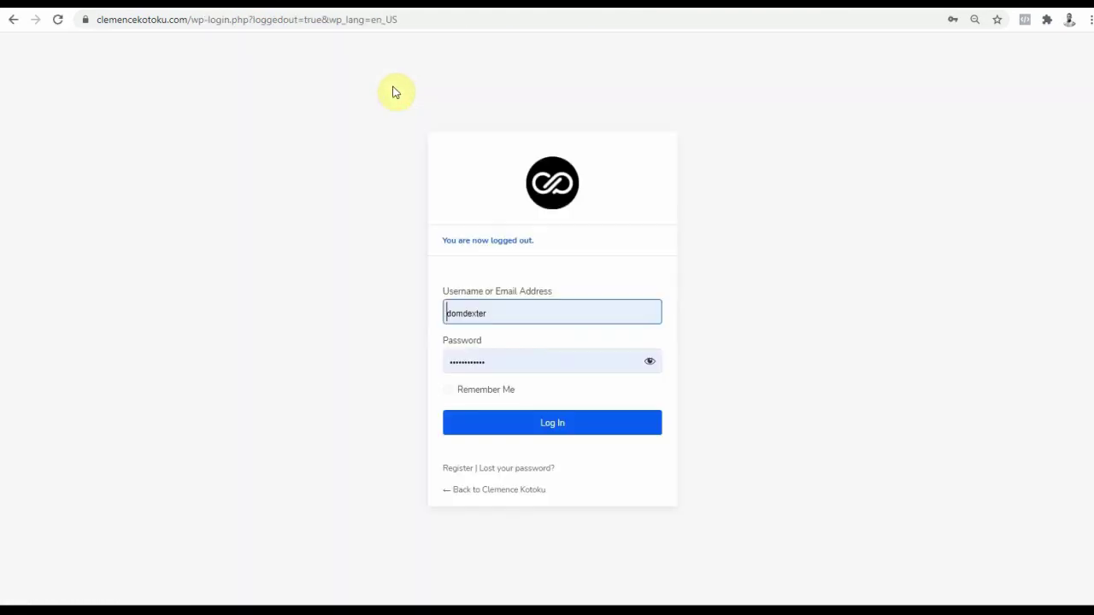
Log back in with the saved credentials and reload the my shop page
{"action": "double_click", "coordinate": [532, 359]}
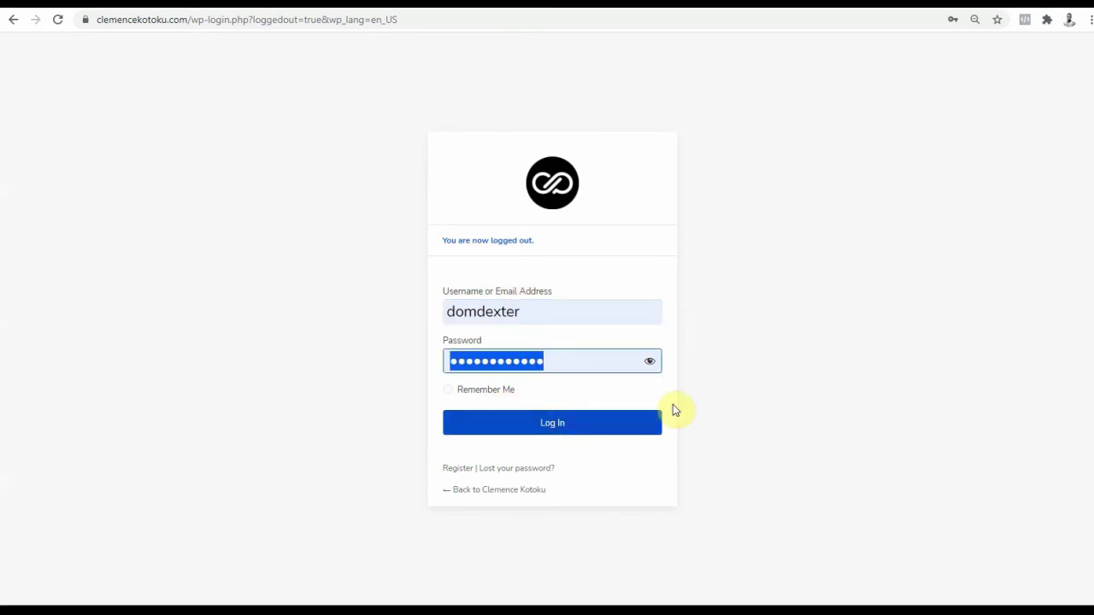
{"action": "left_click", "coordinate": [750, 399]}
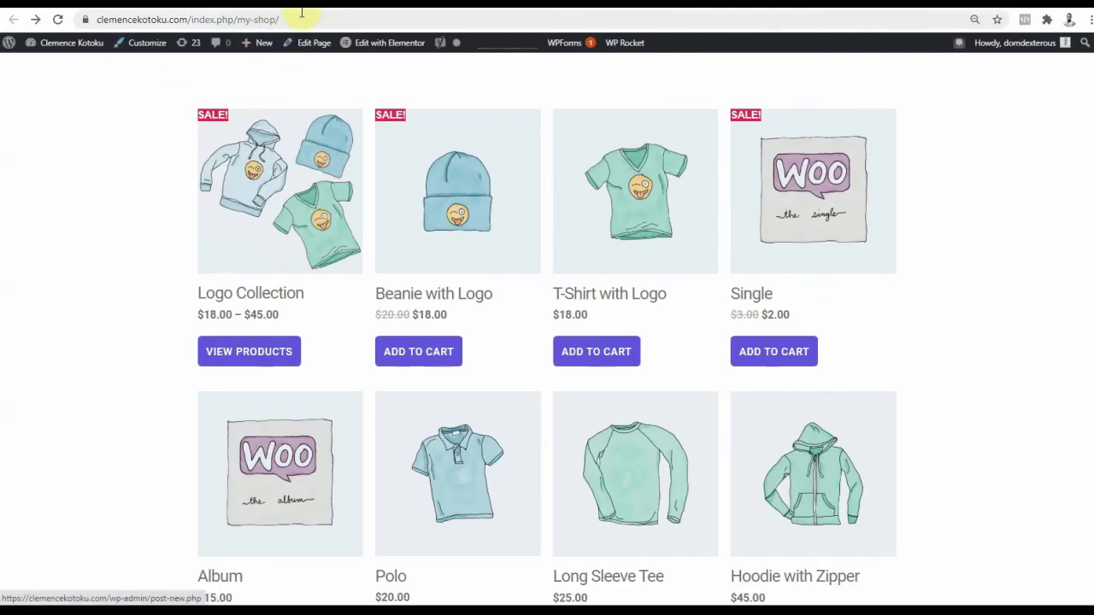
{"action": "left_click", "coordinate": [300, 16]}
{"action": "left_click", "coordinate": [312, 19]}
{"action": "key", "text": "Return"}
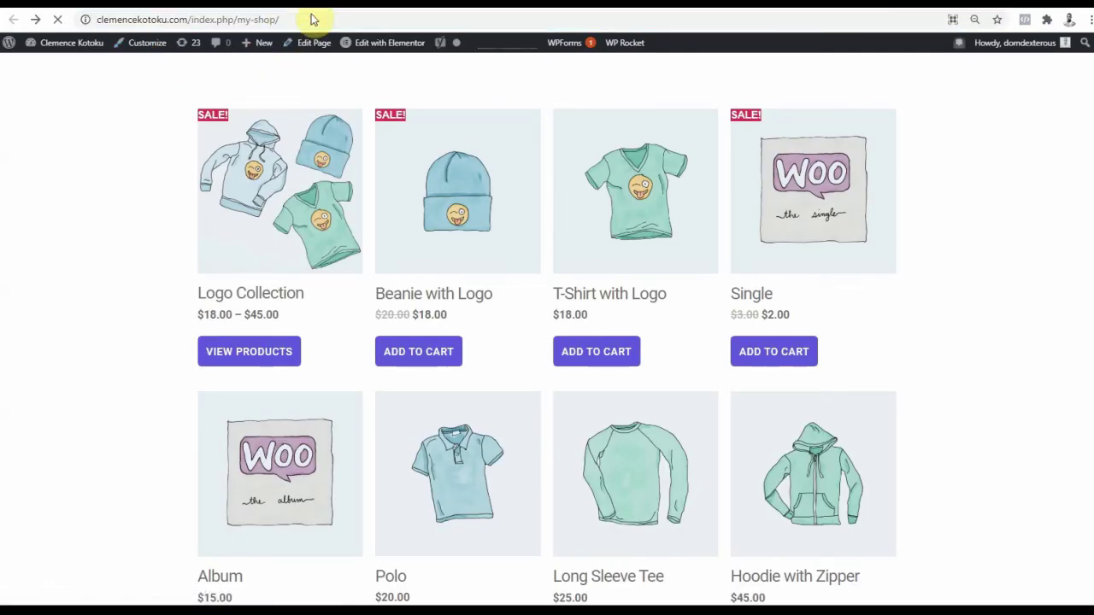